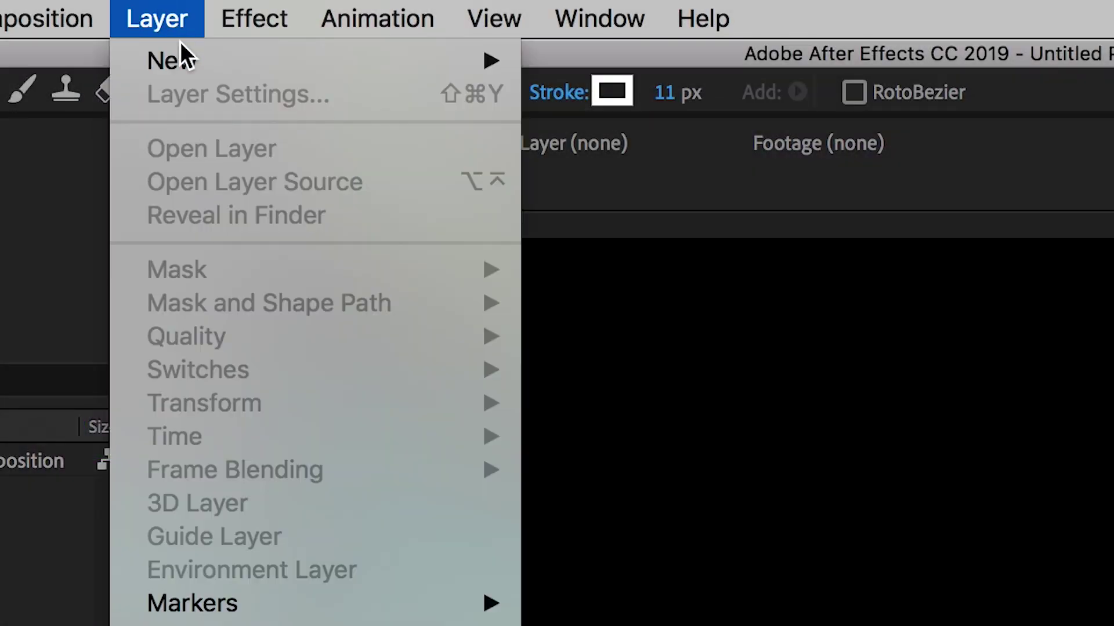
# Step: Create a 1920×1080 solid layer coloured black, named Black Solid 1
pyautogui.moveTo(180, 58)
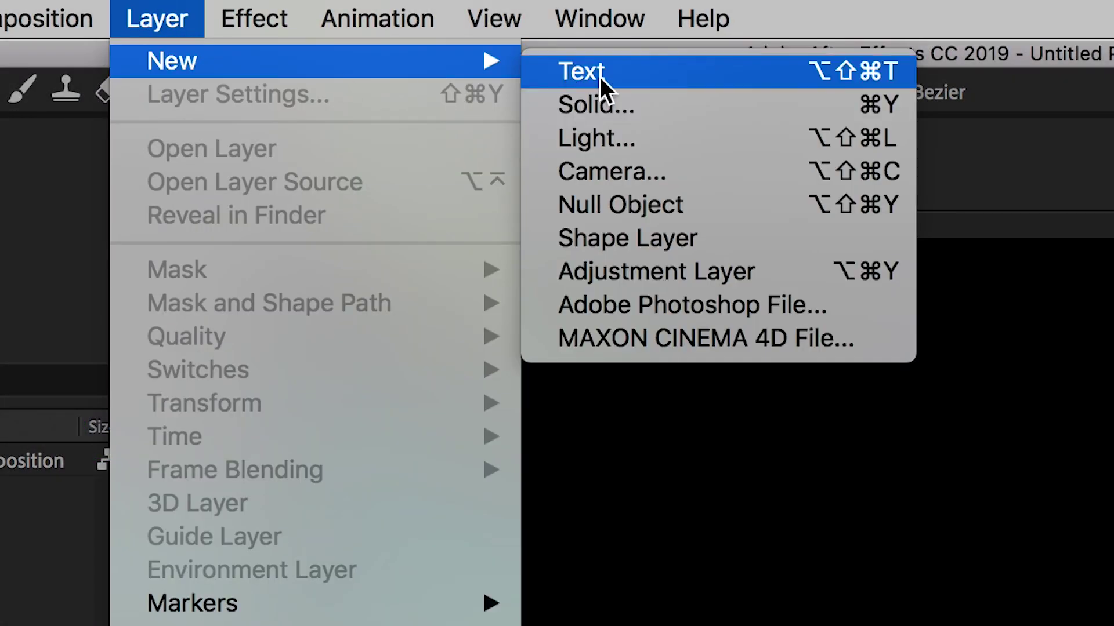
pyautogui.click(654, 106)
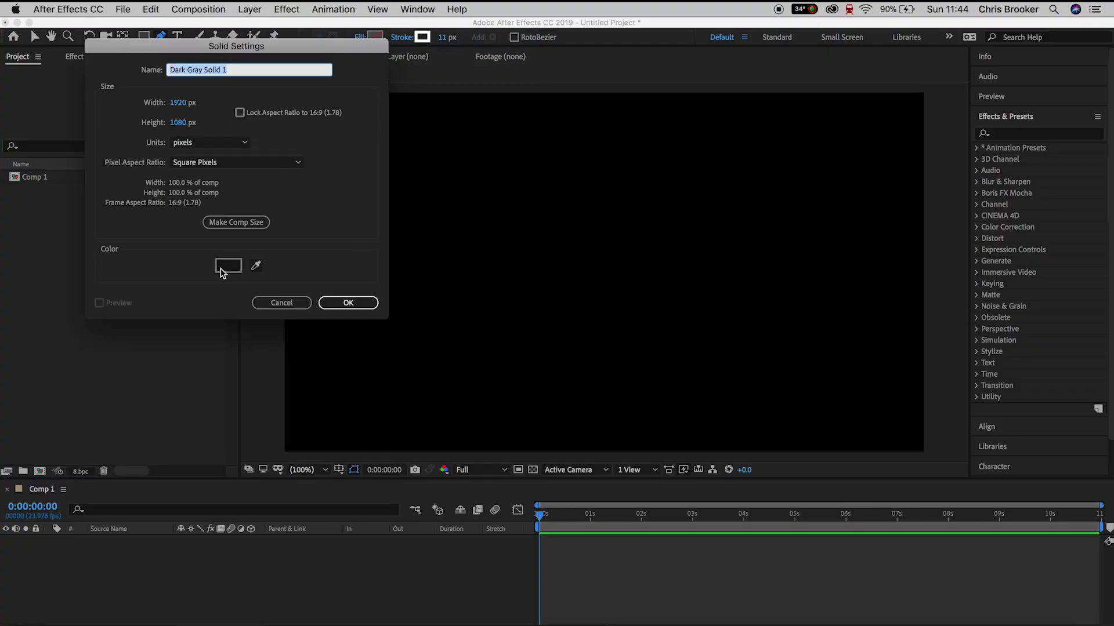
pyautogui.click(221, 267)
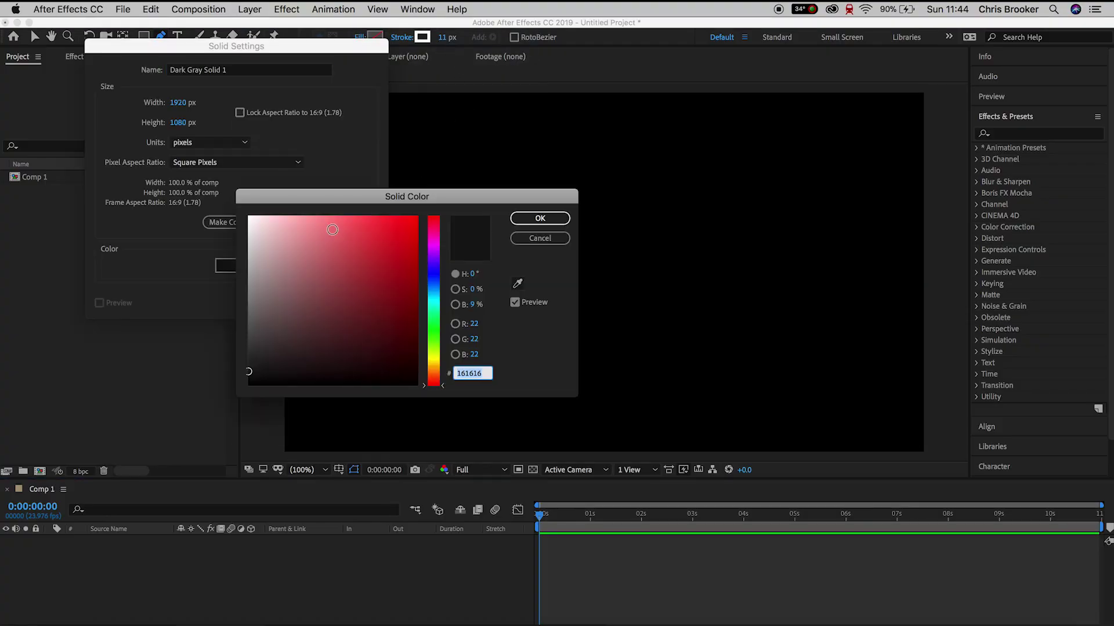
pyautogui.moveTo(332, 229); pyautogui.dragTo(446, 400)
pyautogui.click(540, 219)
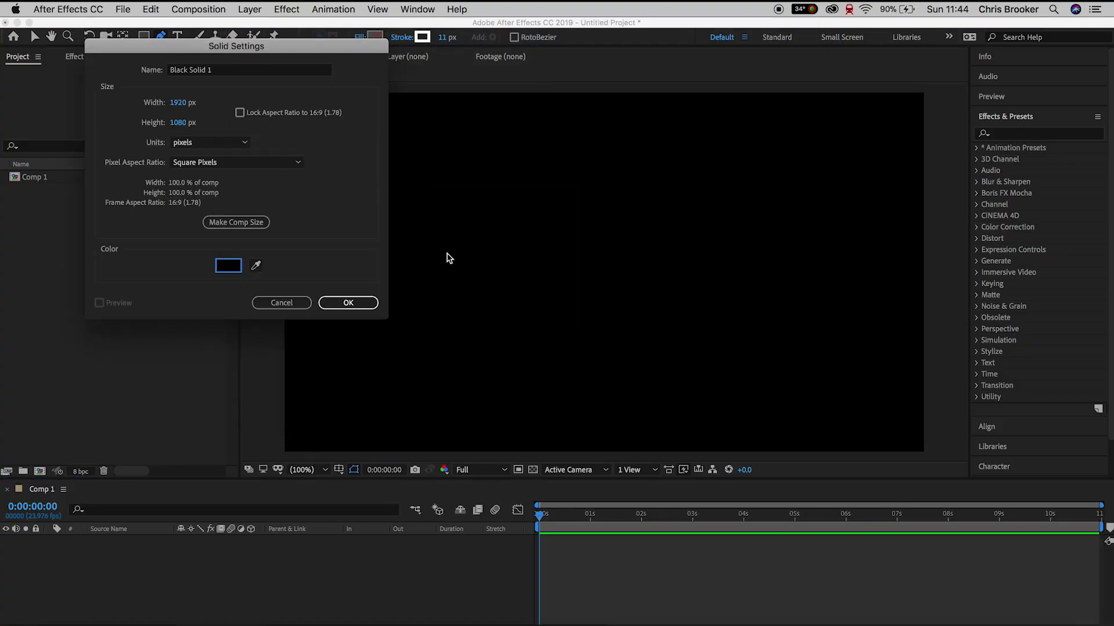
pyautogui.click(350, 302)
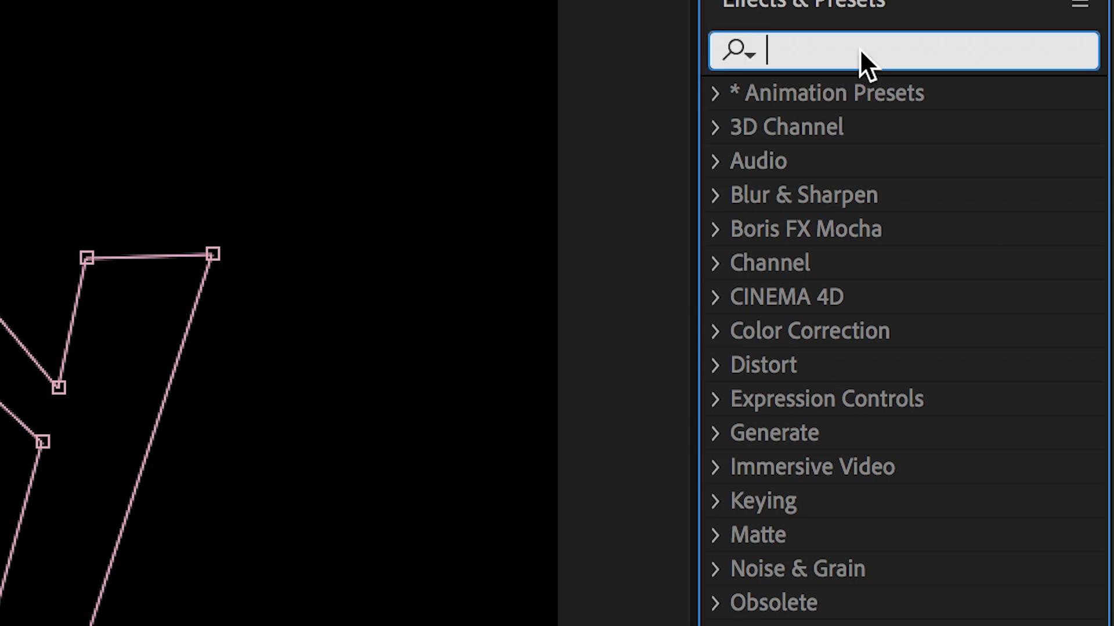
# Step: Apply the Stroke effect to Black Solid 1, keeping Mask 1 as the stroked path
pyautogui.write('stroke')
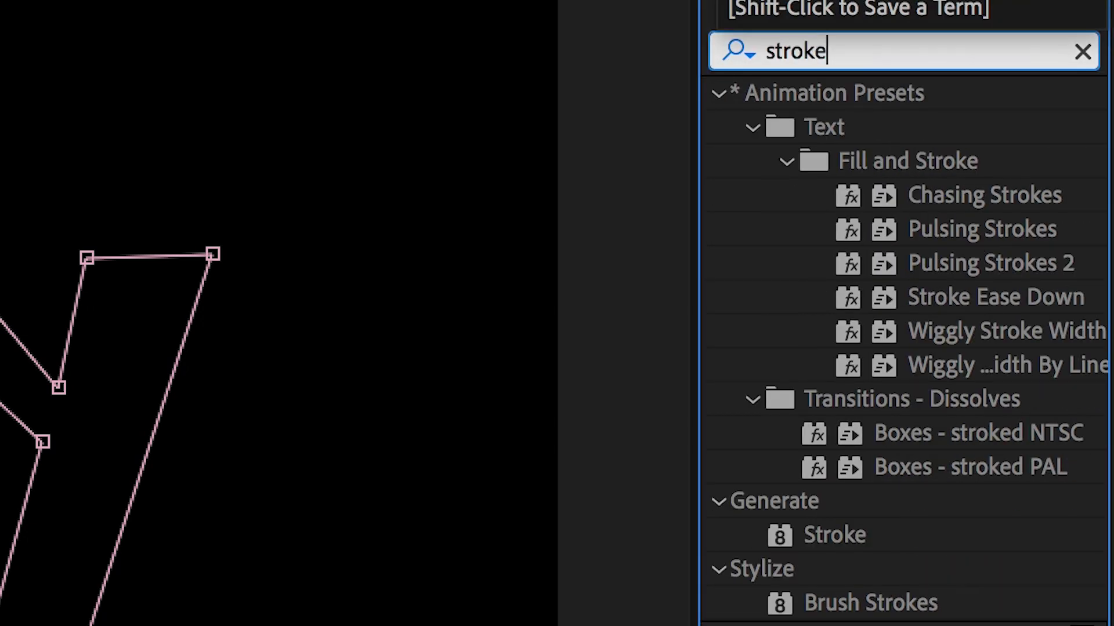
pyautogui.moveTo(868, 532); pyautogui.dragTo(18, 538)
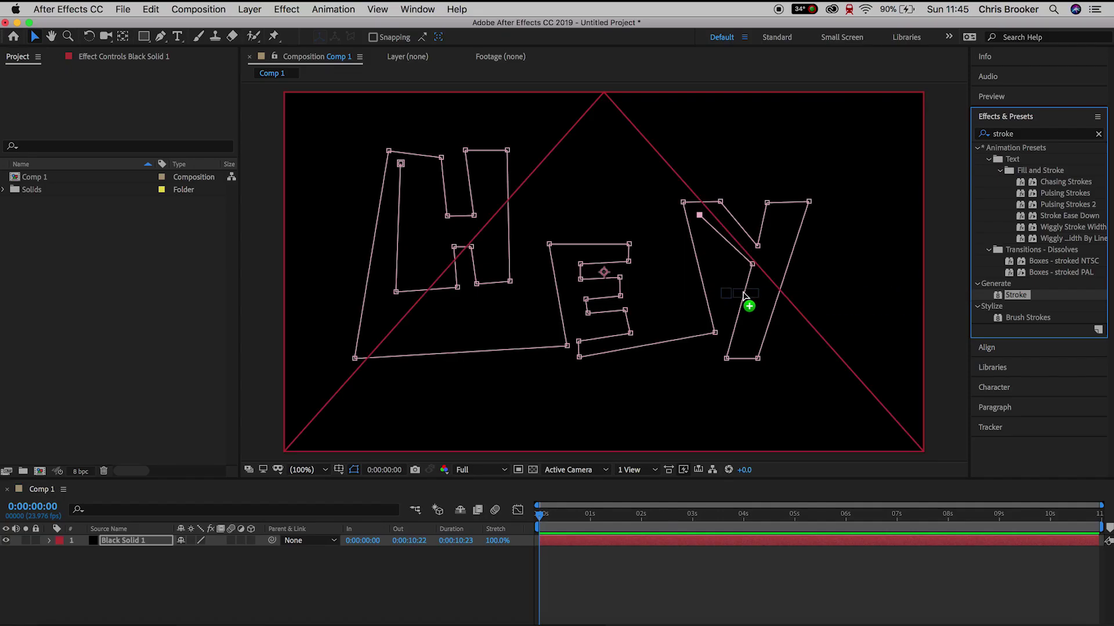
pyautogui.moveTo(603, 296)
pyautogui.mouseDown()
pyautogui.moveTo(139, 540)
pyautogui.moveTo(152, 543)
pyautogui.mouseUp()
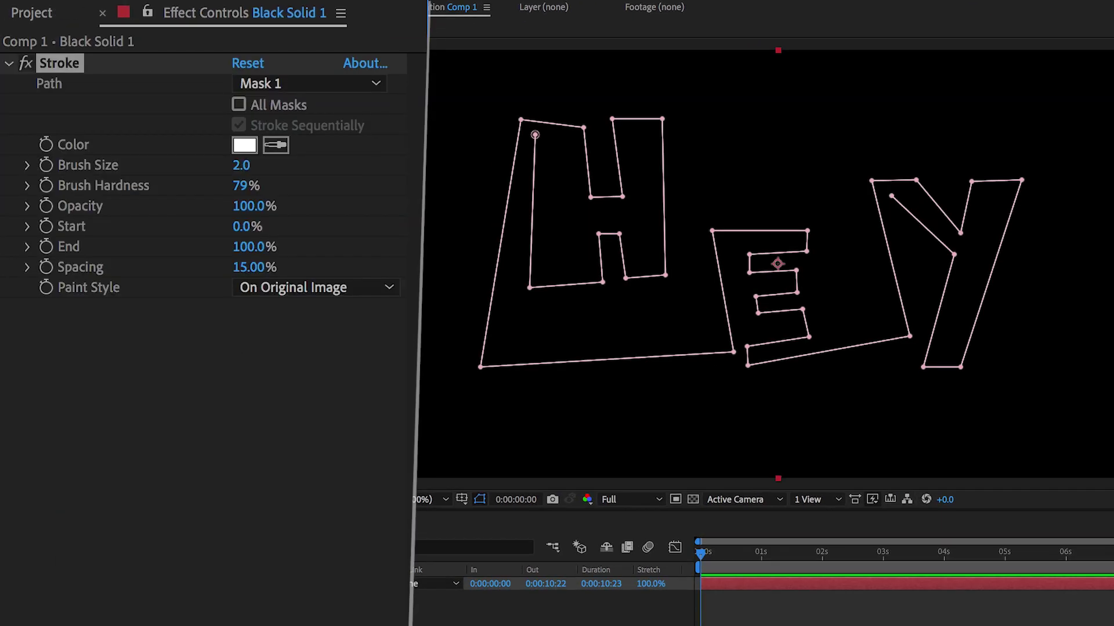
pyautogui.click(249, 87)
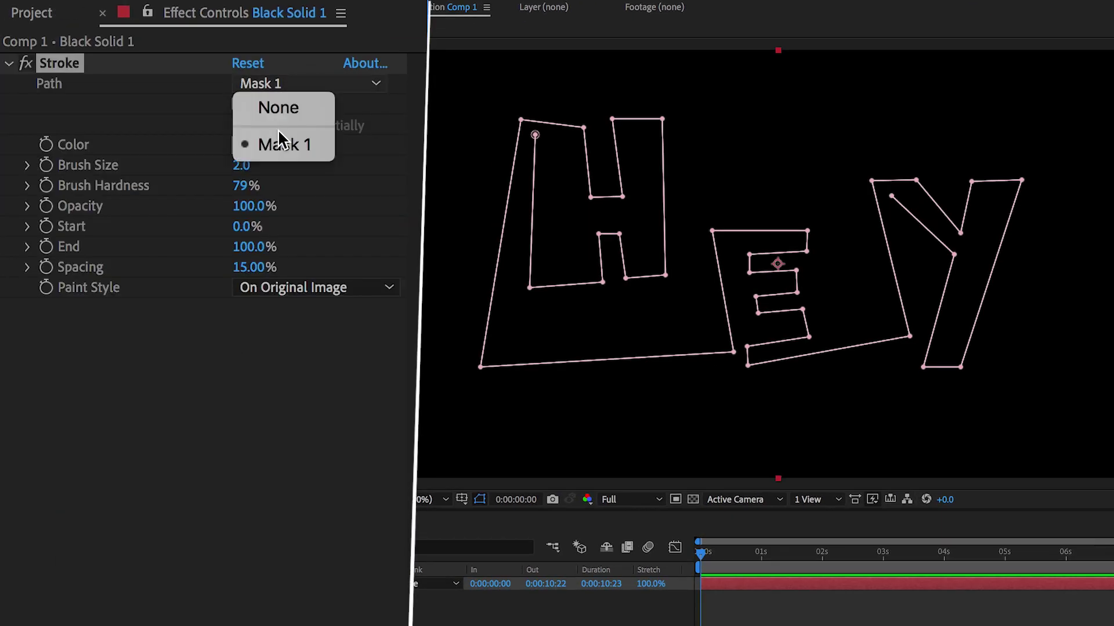
pyautogui.click(285, 150)
# Step: Thicken the white stroke to Brush Size 10.3 and deselect to view it
pyautogui.moveTo(248, 232)
pyautogui.mouseDown()
pyautogui.moveTo(315, 226)
pyautogui.moveTo(204, 234)
pyautogui.mouseUp()
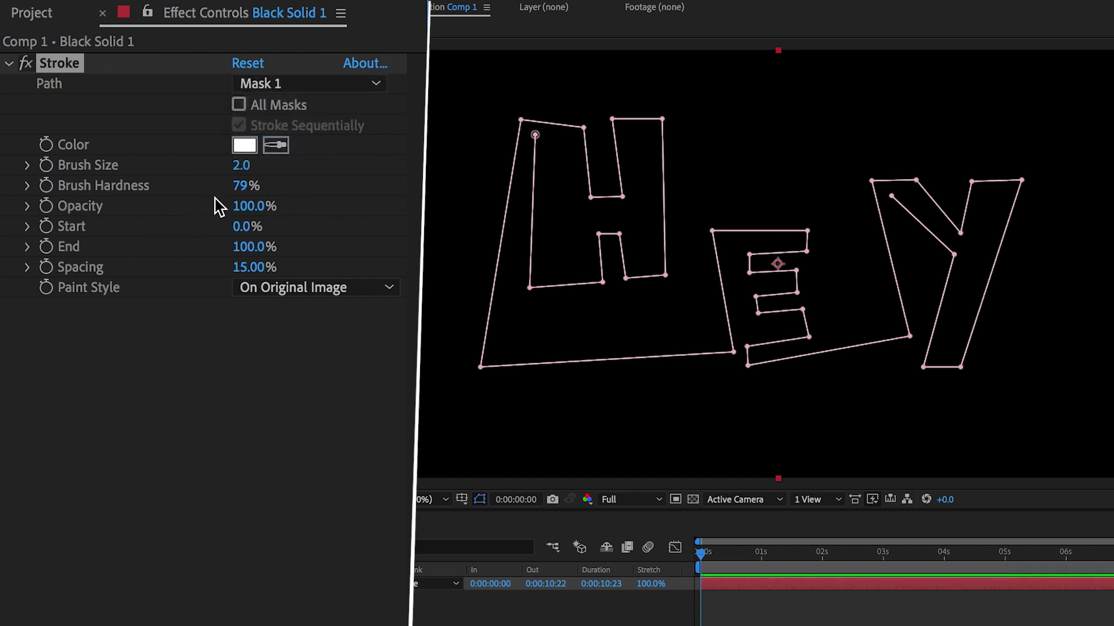
pyautogui.moveTo(236, 171)
pyautogui.mouseDown()
pyautogui.moveTo(411, 180)
pyautogui.moveTo(356, 179)
pyautogui.mouseUp()
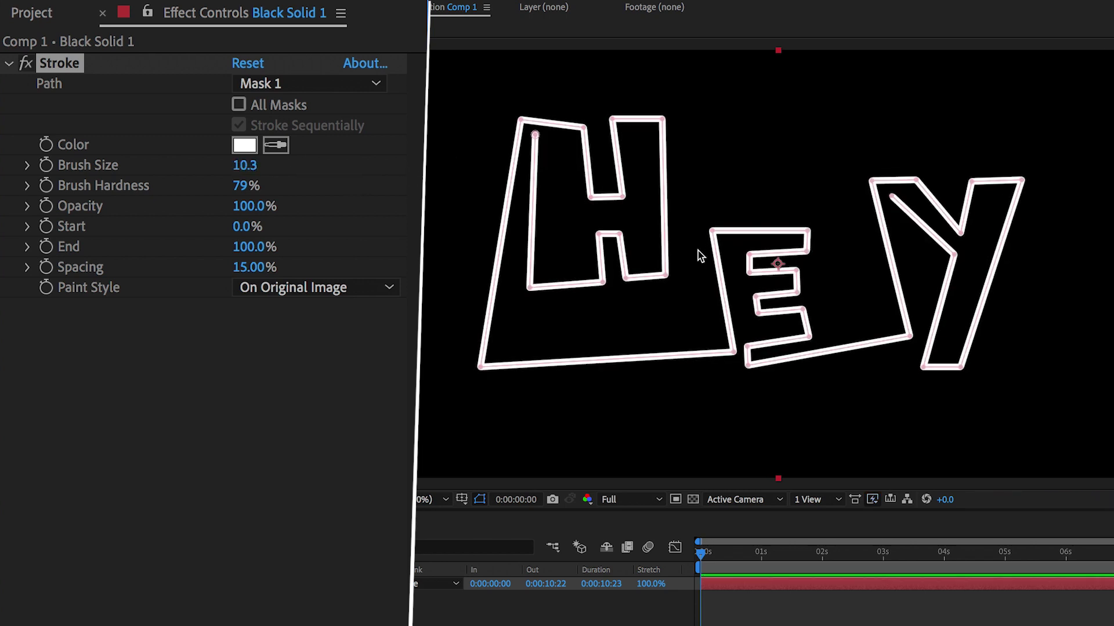
pyautogui.click(863, 621)
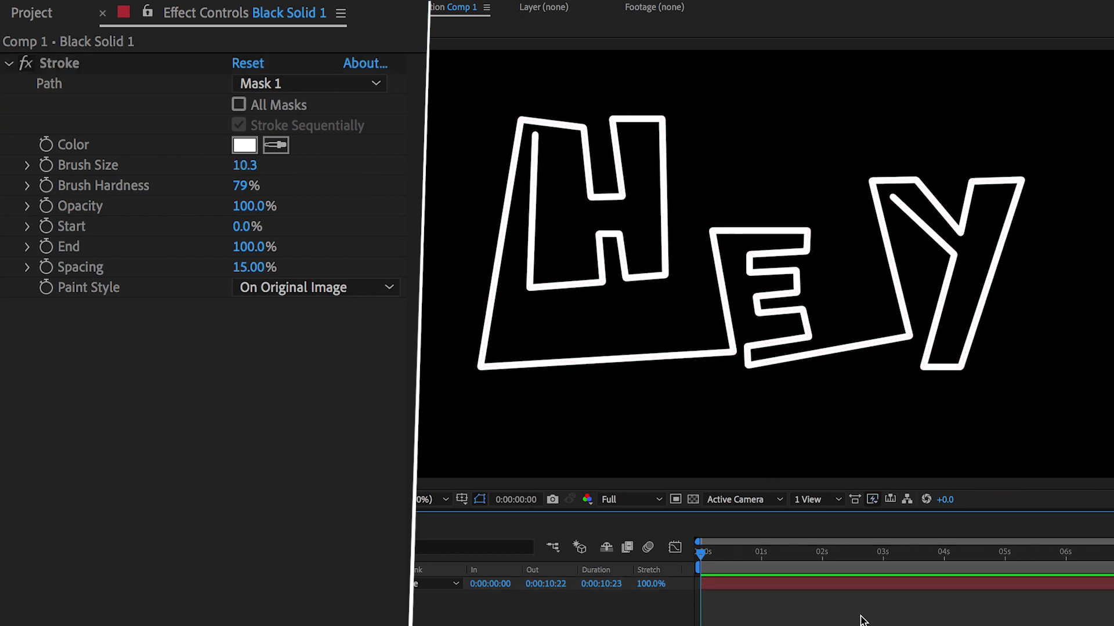
# Step: Keyframe Stroke End from 0% at the start to 100% near 4:23, then preview the draw-on
pyautogui.click(791, 587)
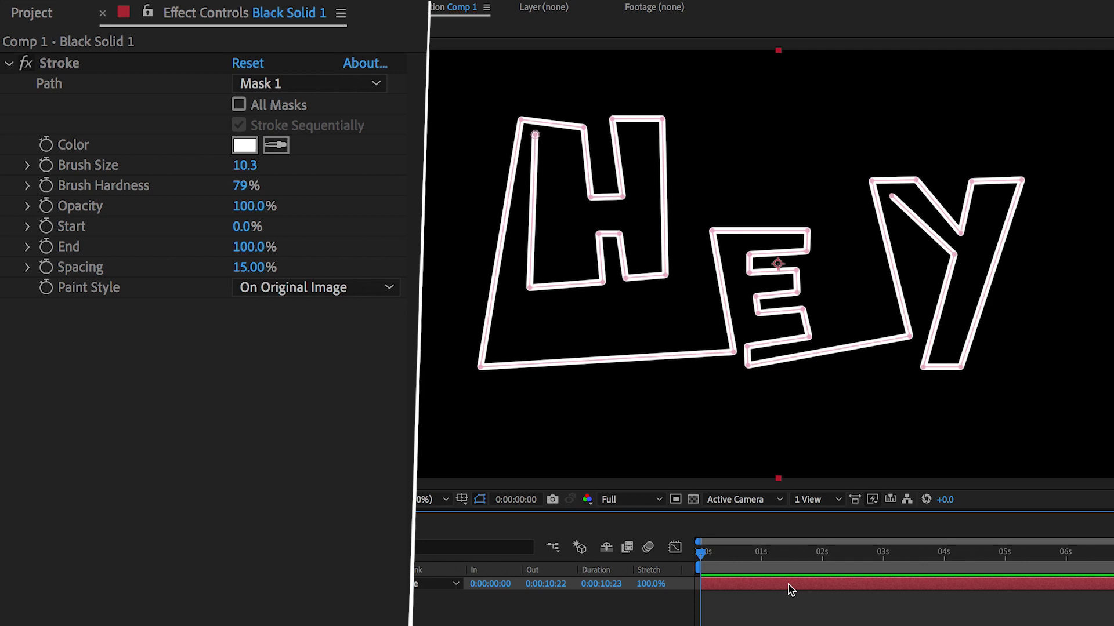
pyautogui.moveTo(247, 246); pyautogui.dragTo(132, 255)
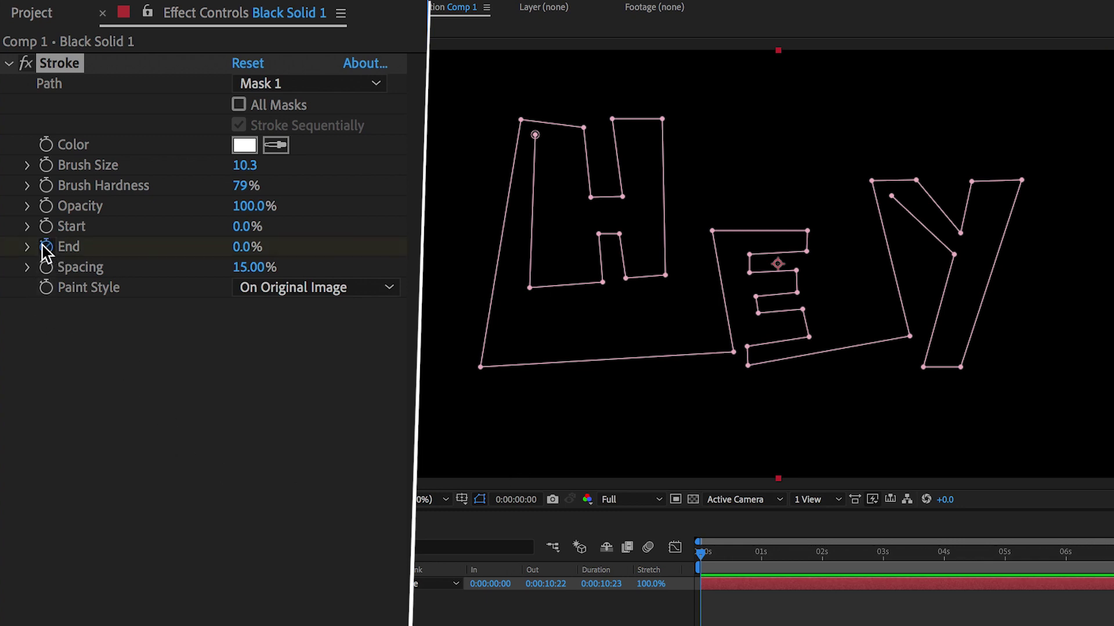
pyautogui.moveTo(878, 566); pyautogui.dragTo(940, 567)
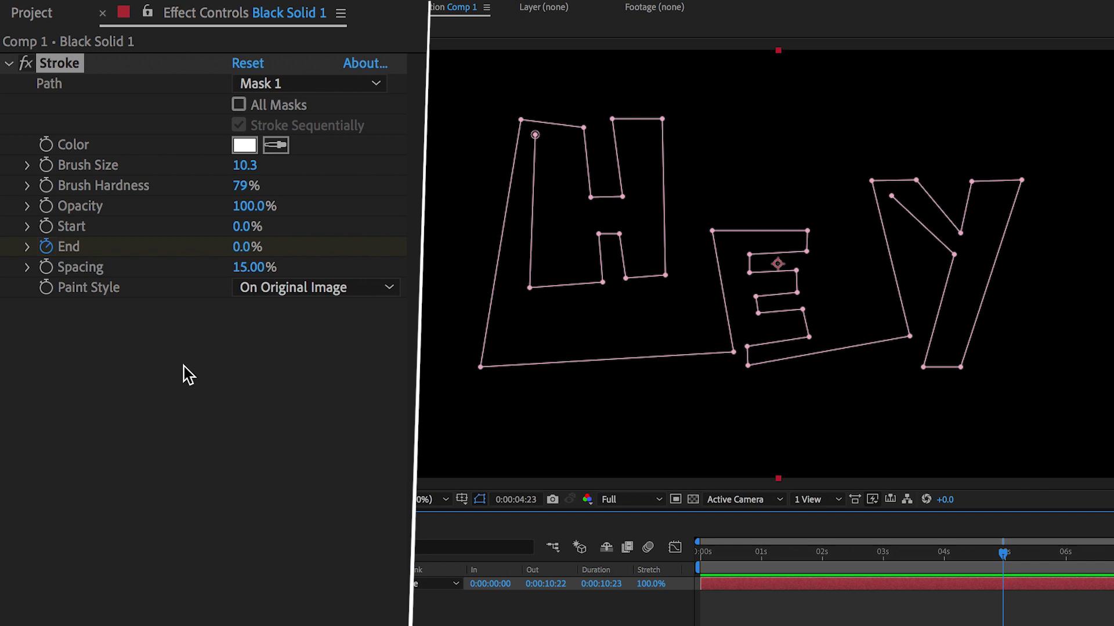
pyautogui.moveTo(237, 246); pyautogui.dragTo(585, 195)
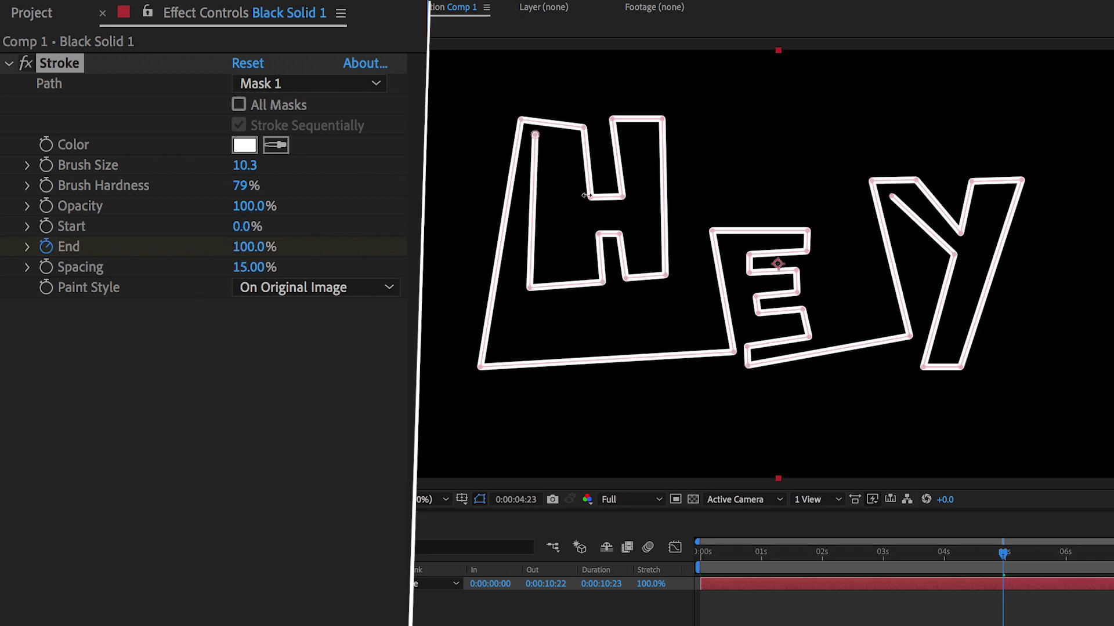
pyautogui.moveTo(962, 580)
pyautogui.mouseDown()
pyautogui.moveTo(686, 586)
pyautogui.moveTo(600, 605)
pyautogui.mouseUp()
pyautogui.press('space')
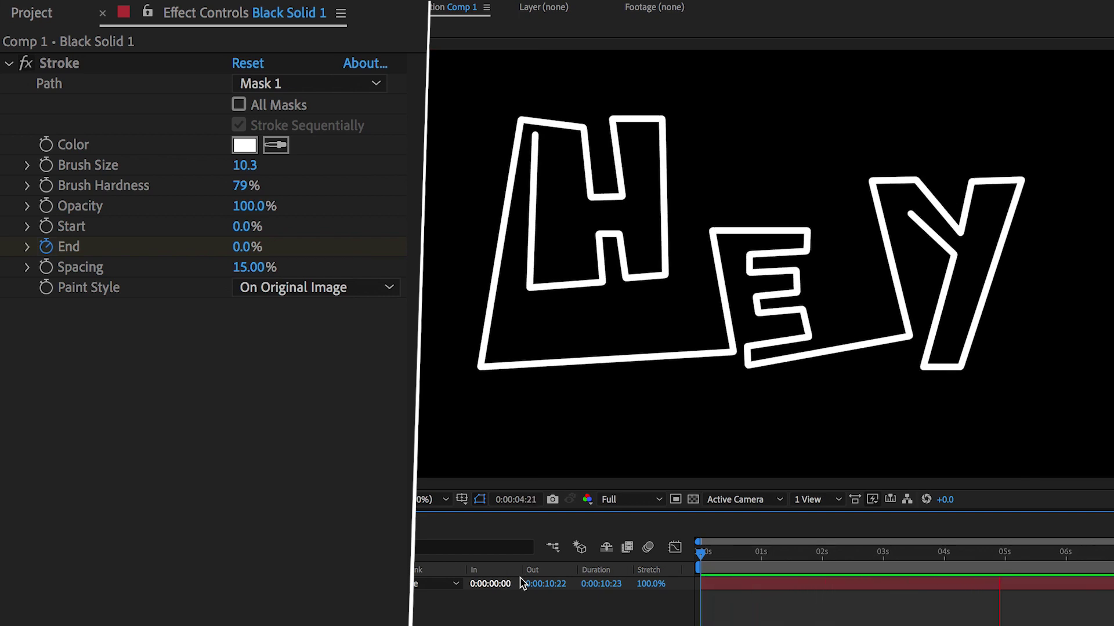
# Step: Change the stroke colour to a violet-magenta purple
pyautogui.press('space')
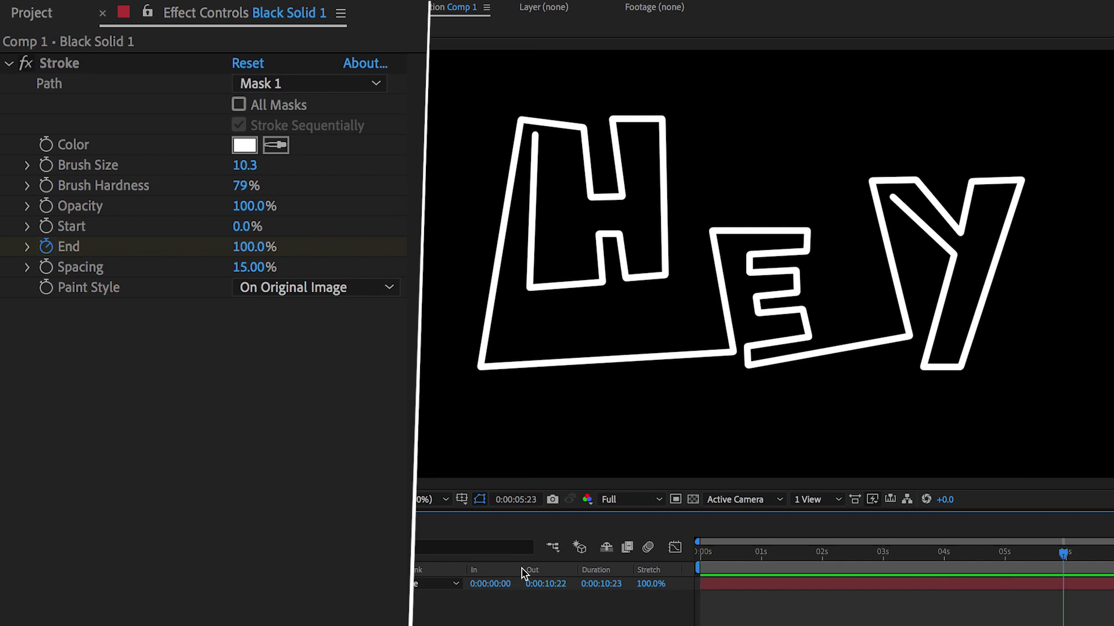
pyautogui.click(245, 147)
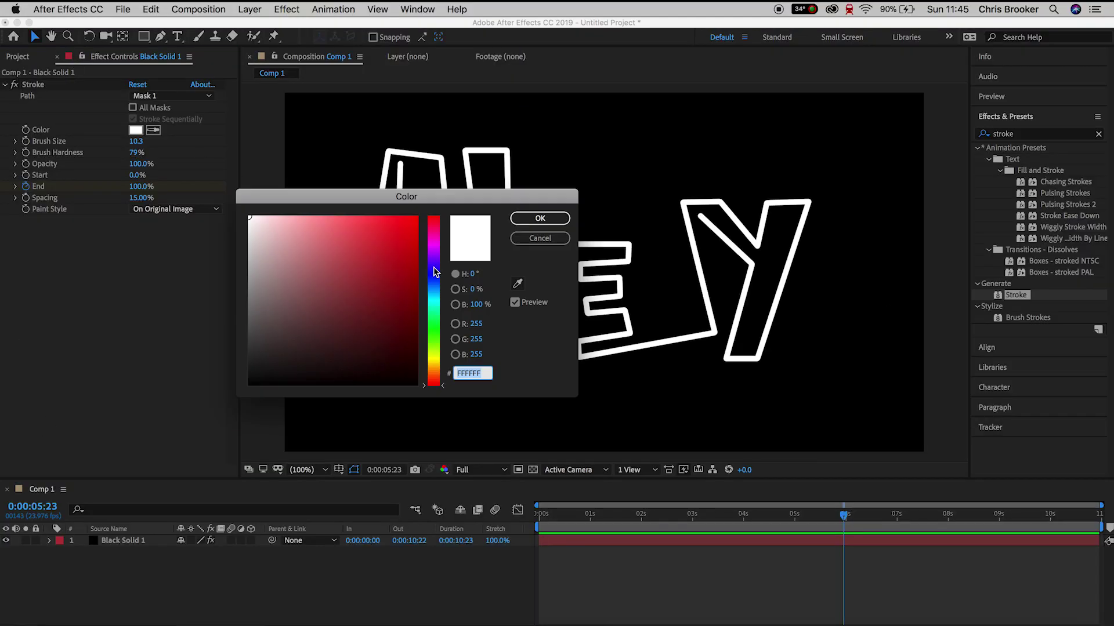
pyautogui.click(417, 217)
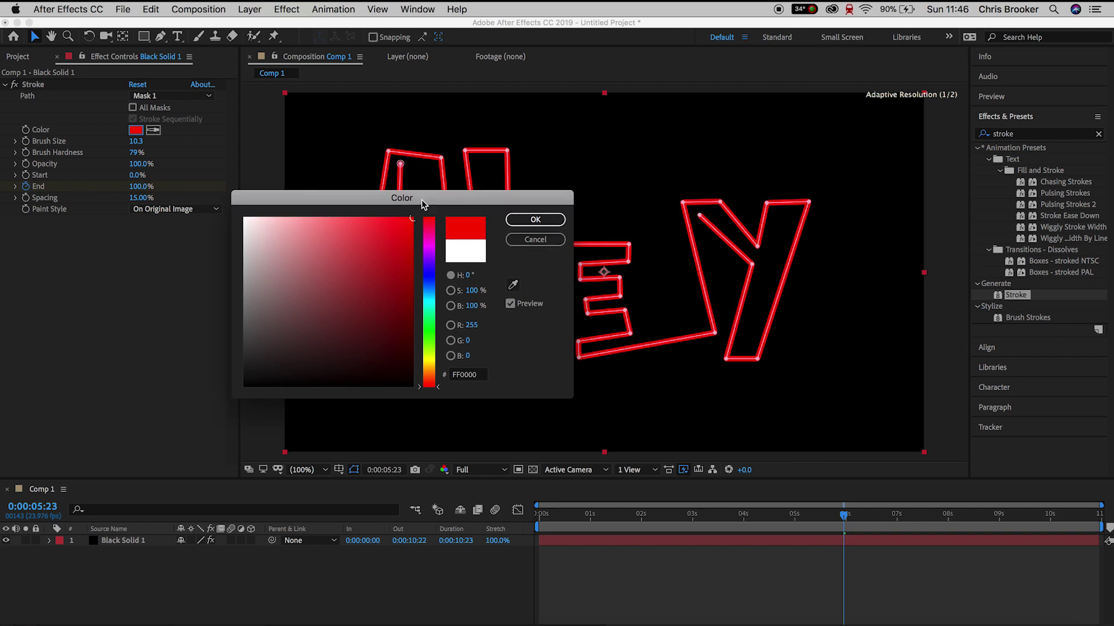
pyautogui.moveTo(423, 197); pyautogui.dragTo(232, 185)
pyautogui.click(246, 240)
pyautogui.moveTo(246, 244)
pyautogui.mouseDown()
pyautogui.moveTo(249, 255)
pyautogui.moveTo(241, 243)
pyautogui.mouseUp()
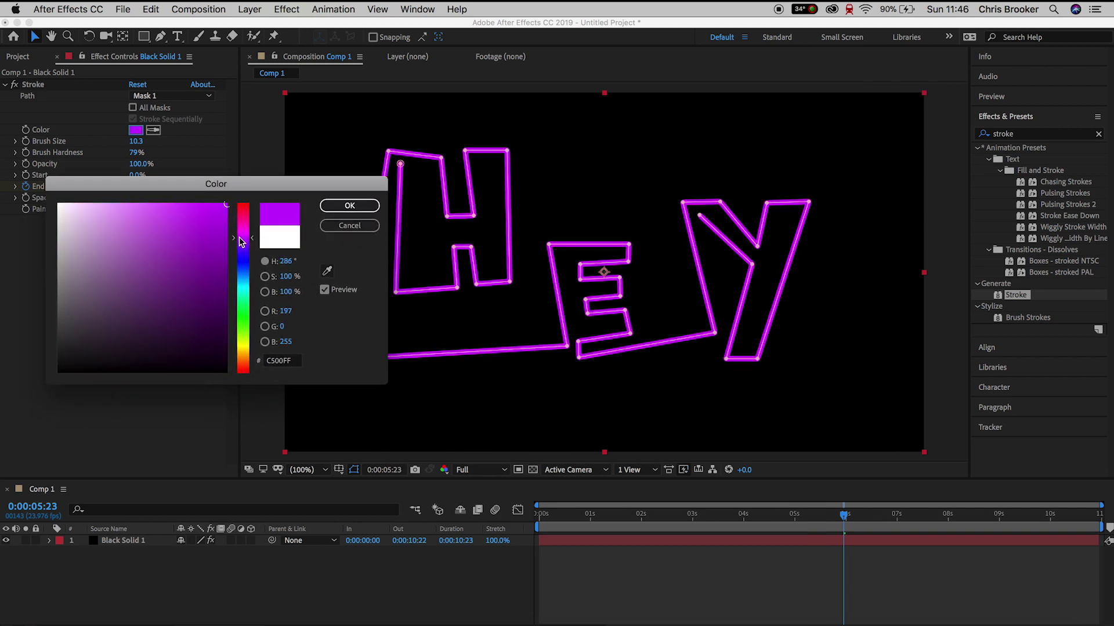
pyautogui.click(349, 206)
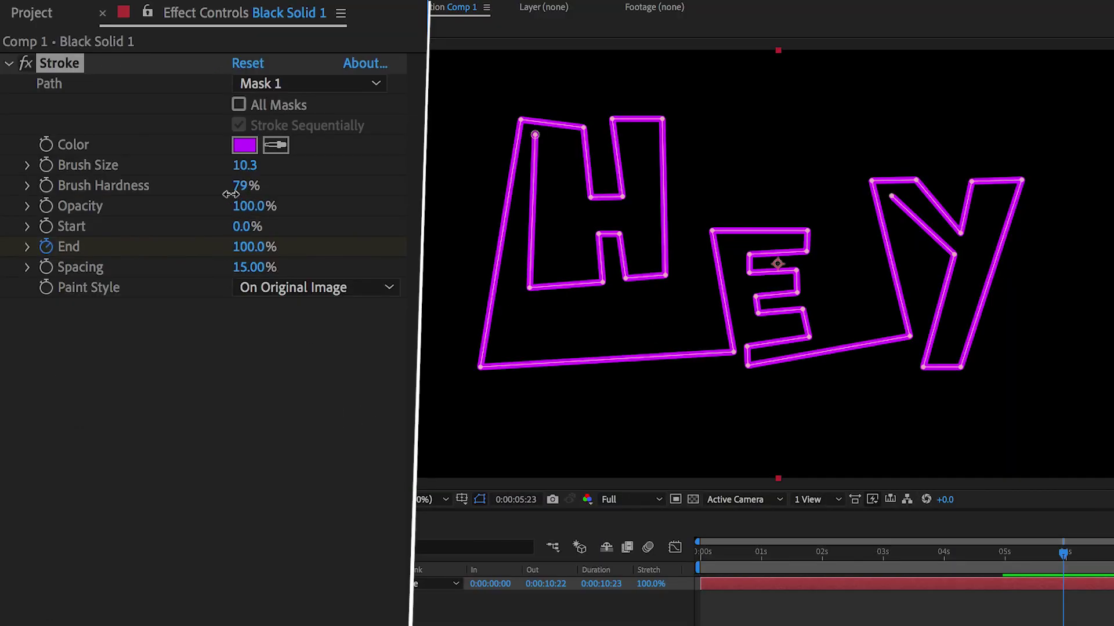
# Step: Tune stroke hardness, set Brush Size to 7.7 and Opacity back to 100%
pyautogui.moveTo(231, 193); pyautogui.dragTo(179, 202)
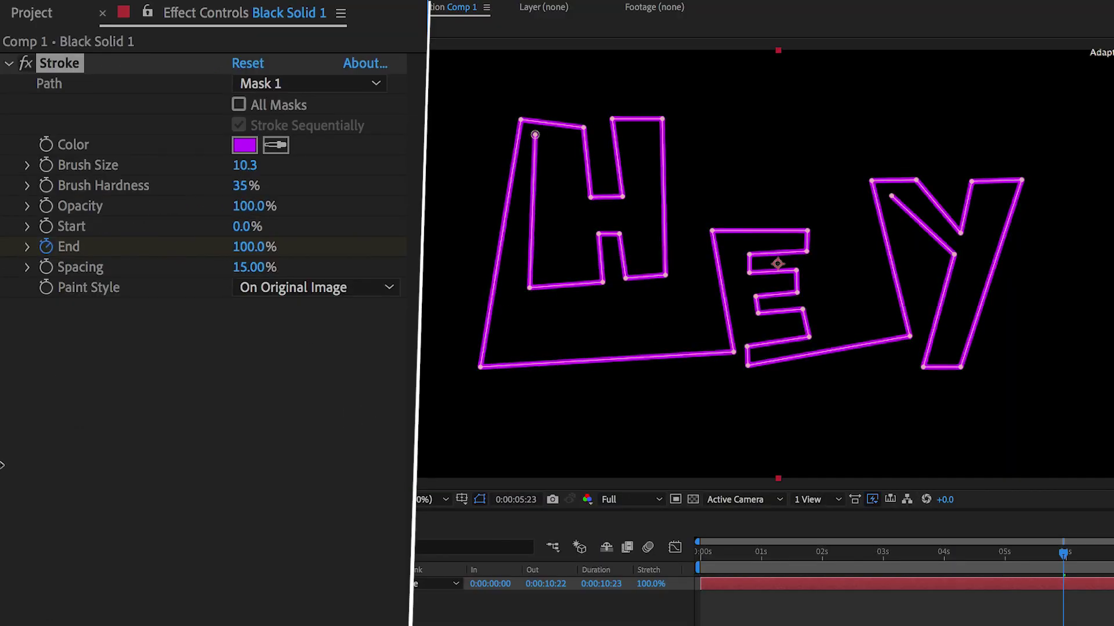
pyautogui.moveTo(246, 186)
pyautogui.mouseDown()
pyautogui.moveTo(410, 232)
pyautogui.moveTo(241, 194)
pyautogui.moveTo(756, 162)
pyautogui.mouseUp()
pyautogui.moveTo(244, 186)
pyautogui.mouseDown()
pyautogui.moveTo(425, 438)
pyautogui.moveTo(232, 181)
pyautogui.mouseUp()
pyautogui.moveTo(328, 163)
pyautogui.mouseDown()
pyautogui.moveTo(852, 114)
pyautogui.moveTo(348, 224)
pyautogui.moveTo(119, 254)
pyautogui.moveTo(220, 250)
pyautogui.mouseUp()
pyautogui.moveTo(251, 206); pyautogui.dragTo(130, 221)
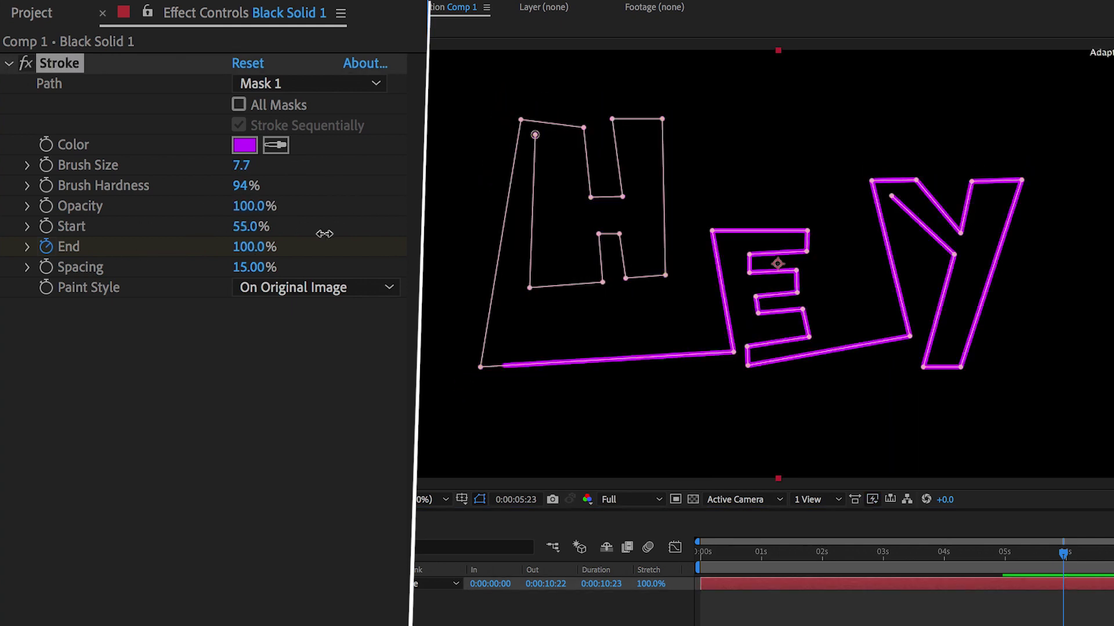
pyautogui.moveTo(323, 229); pyautogui.dragTo(214, 244)
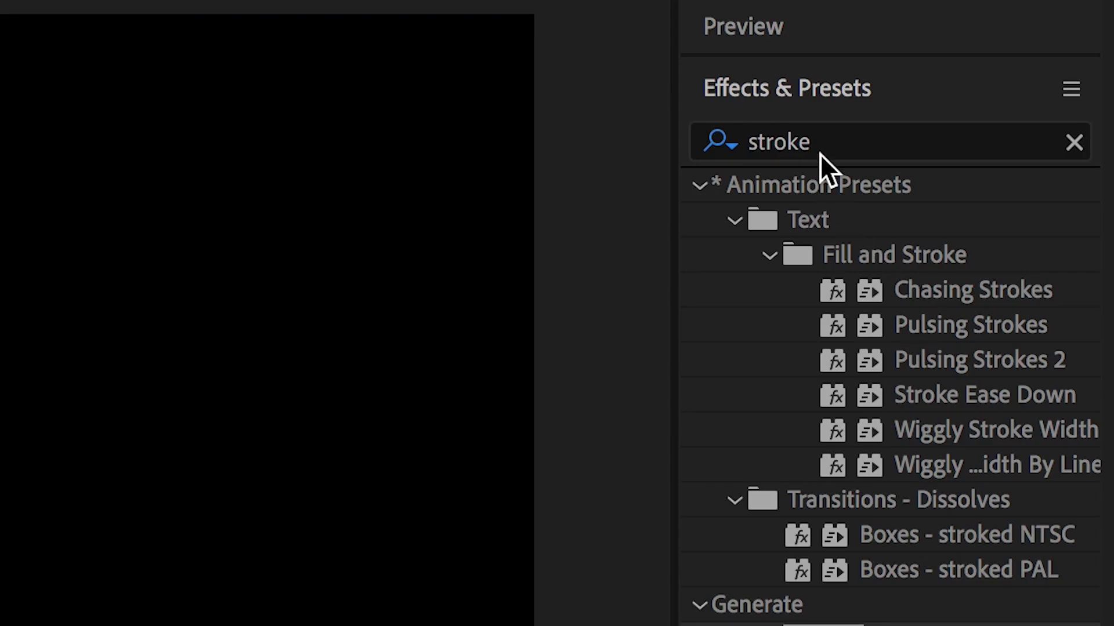
# Step: Apply Glow to the HEY lettering with Glow Radius 101 and Intensity 7, then preview
pyautogui.click(824, 145)
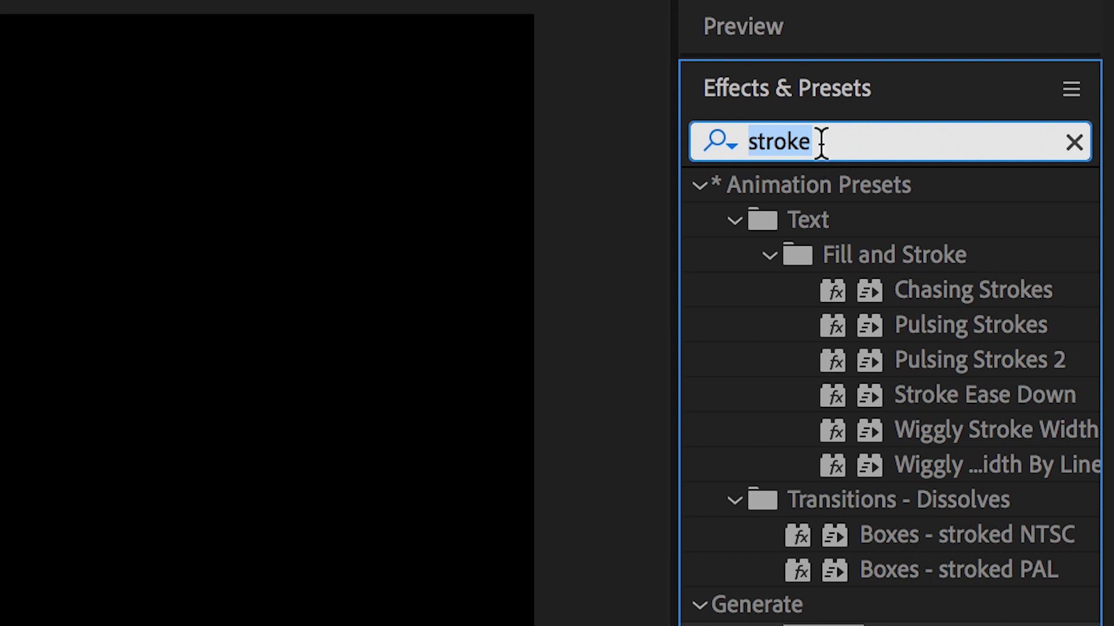
pyautogui.write('glow')
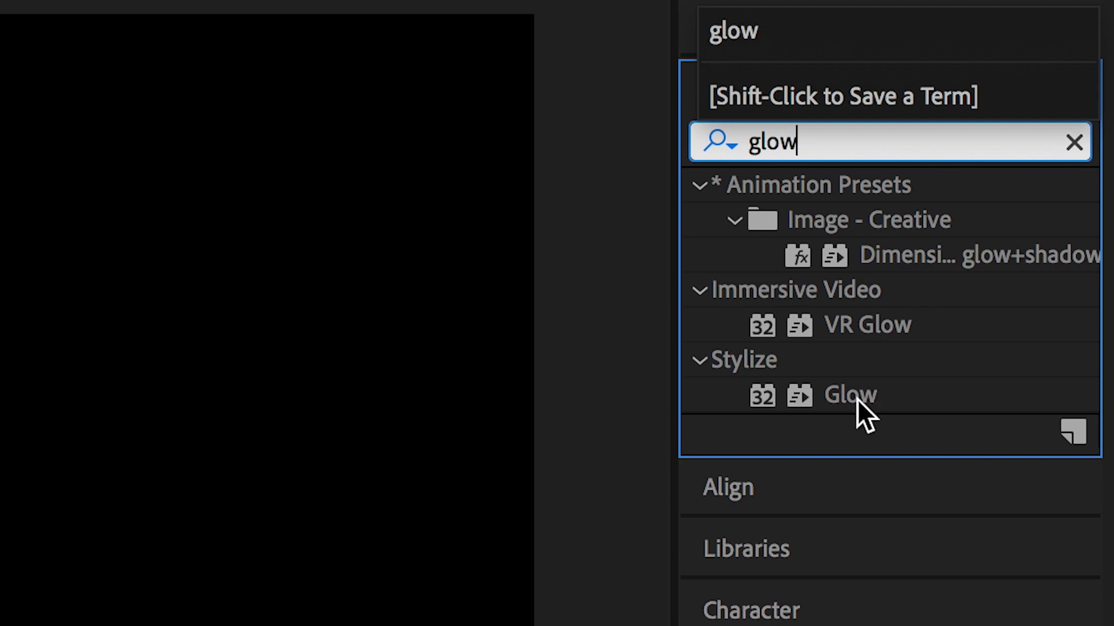
pyautogui.moveTo(858, 399); pyautogui.dragTo(466, 228)
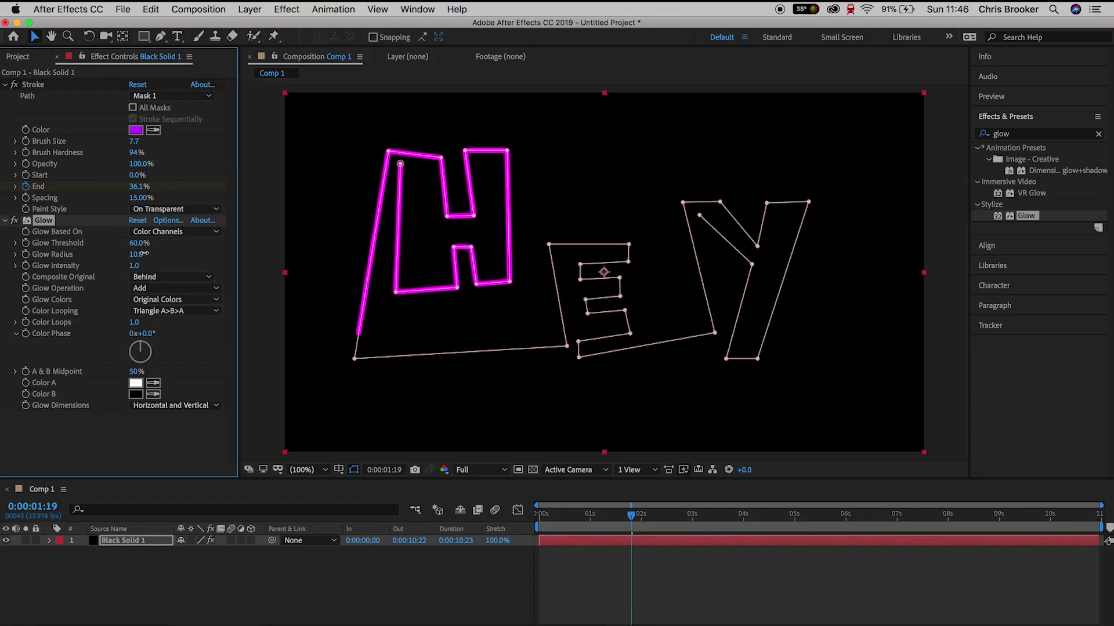
pyautogui.moveTo(143, 253); pyautogui.dragTo(204, 256)
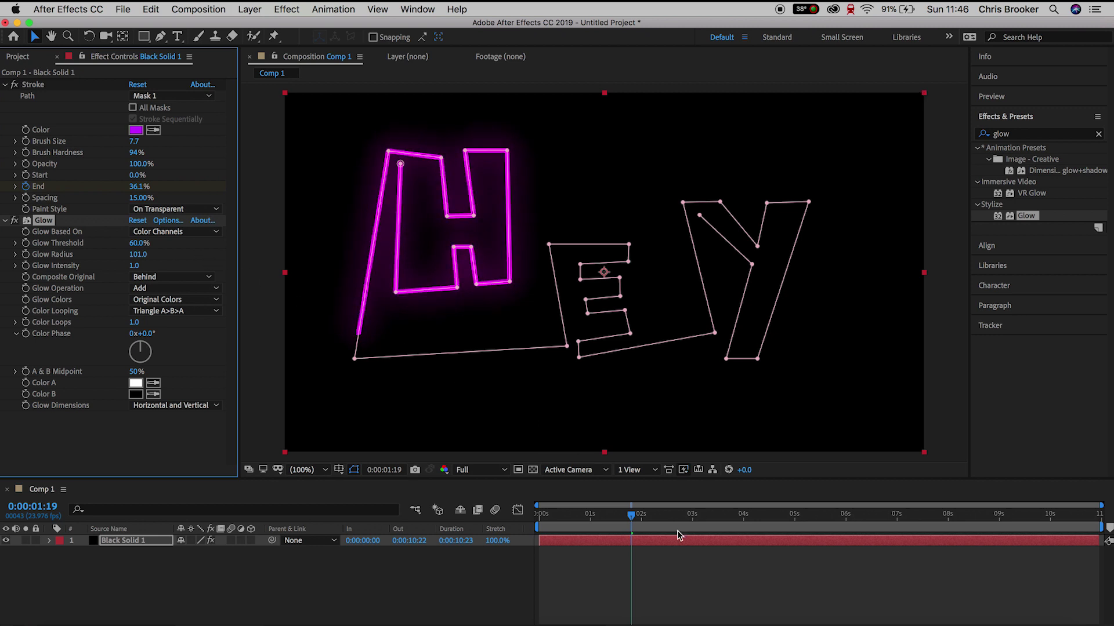
pyautogui.moveTo(131, 266); pyautogui.dragTo(212, 278)
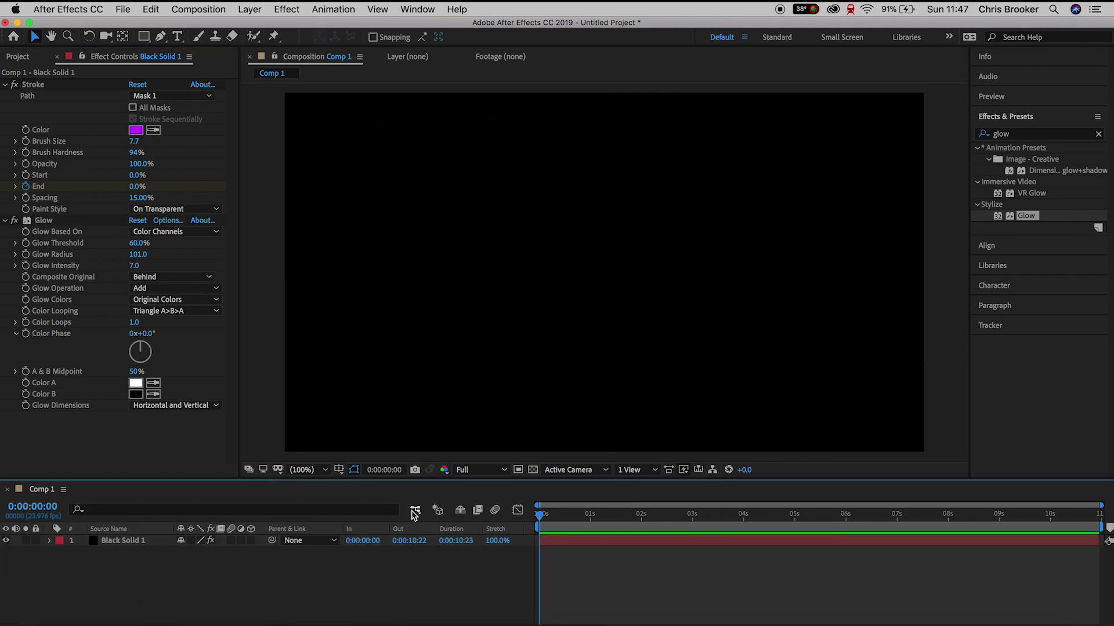
pyautogui.press('space')
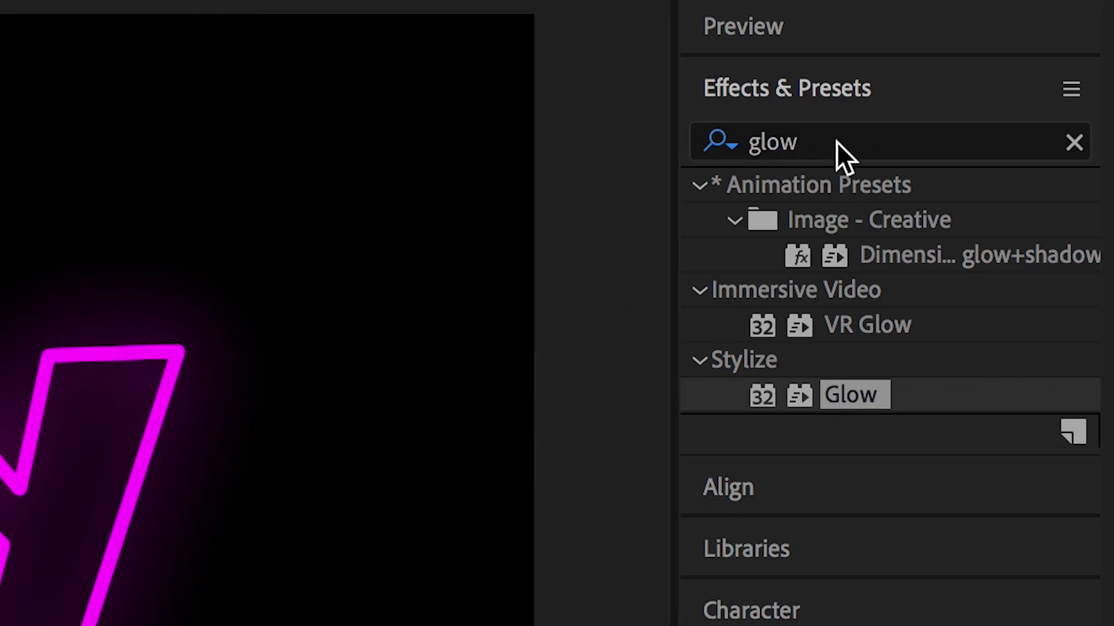
# Step: Apply the Gradient Ramp effect to the HEY lettering layer
pyautogui.click(836, 144)
pyautogui.write('gradi')
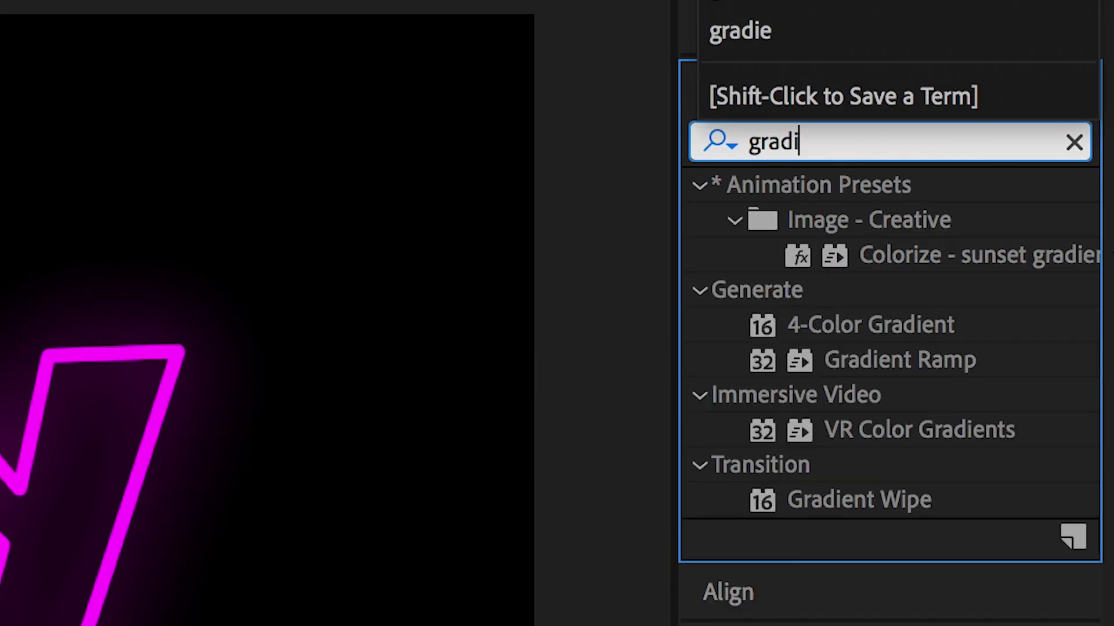
pyautogui.moveTo(904, 363); pyautogui.dragTo(5, 529)
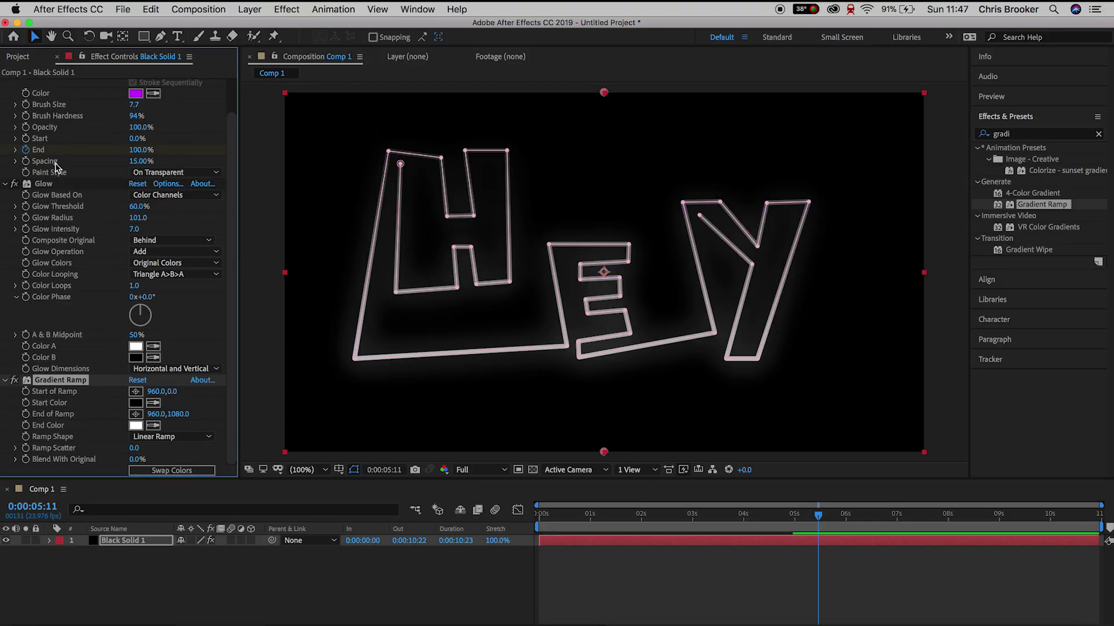
# Step: Set the gradient Start Color to magenta and End Color to aqua
pyautogui.click(136, 403)
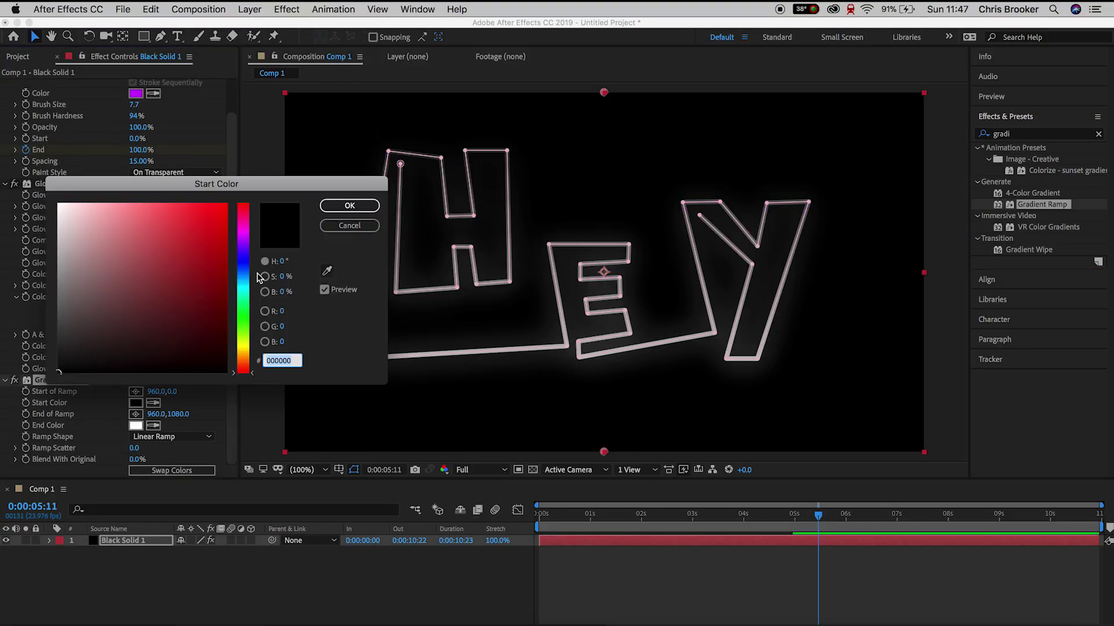
pyautogui.click(242, 255)
pyautogui.click(225, 235)
pyautogui.click(350, 206)
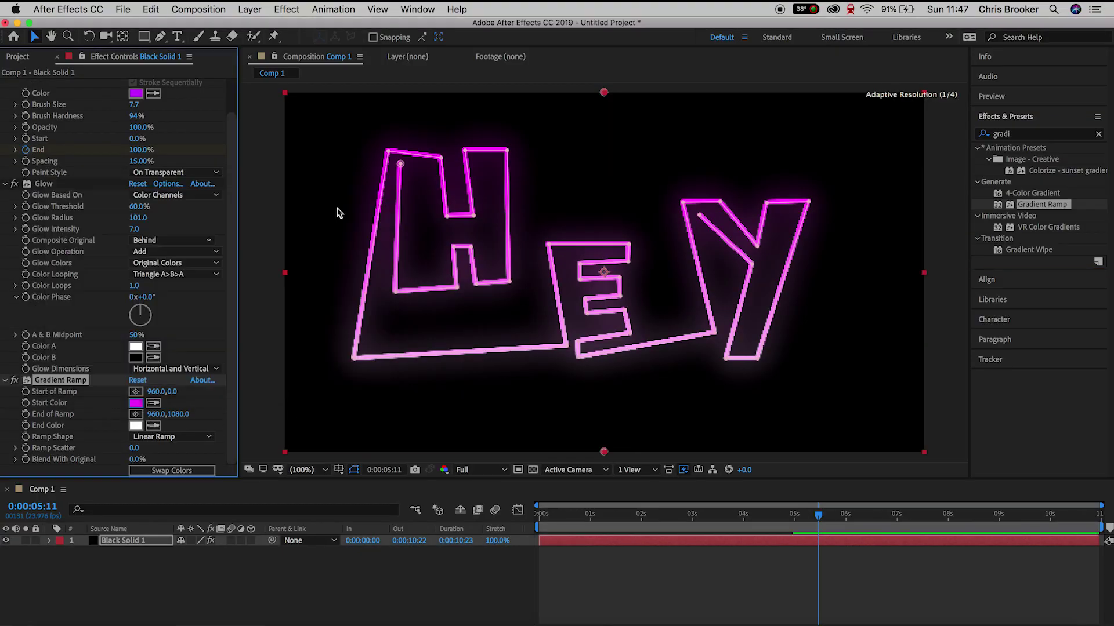
pyautogui.click(137, 427)
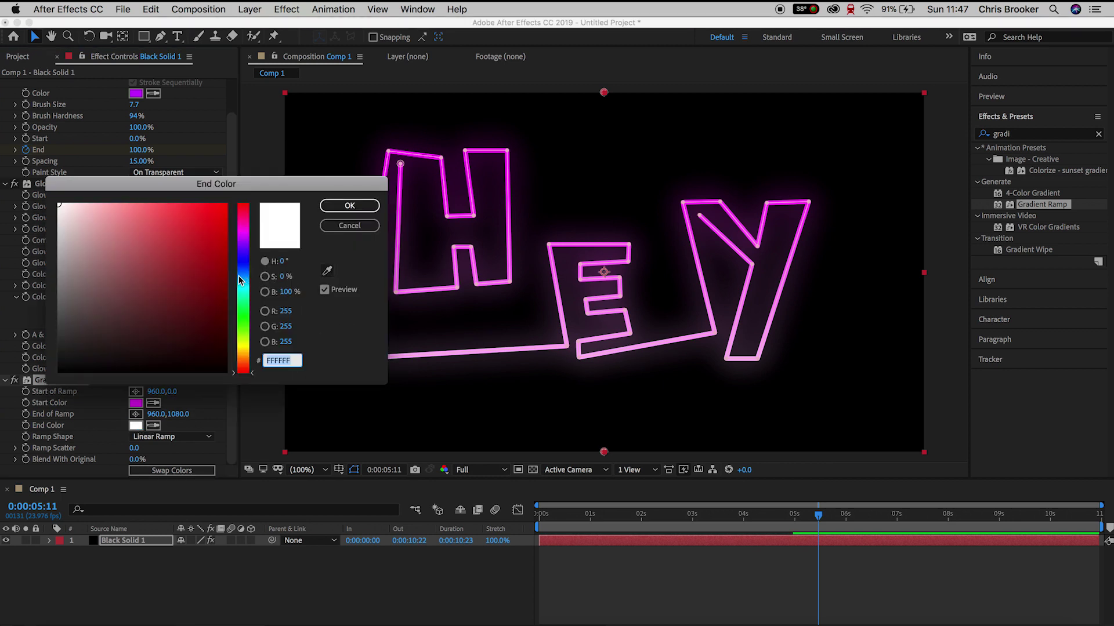
pyautogui.click(242, 295)
pyautogui.click(176, 291)
pyautogui.click(348, 207)
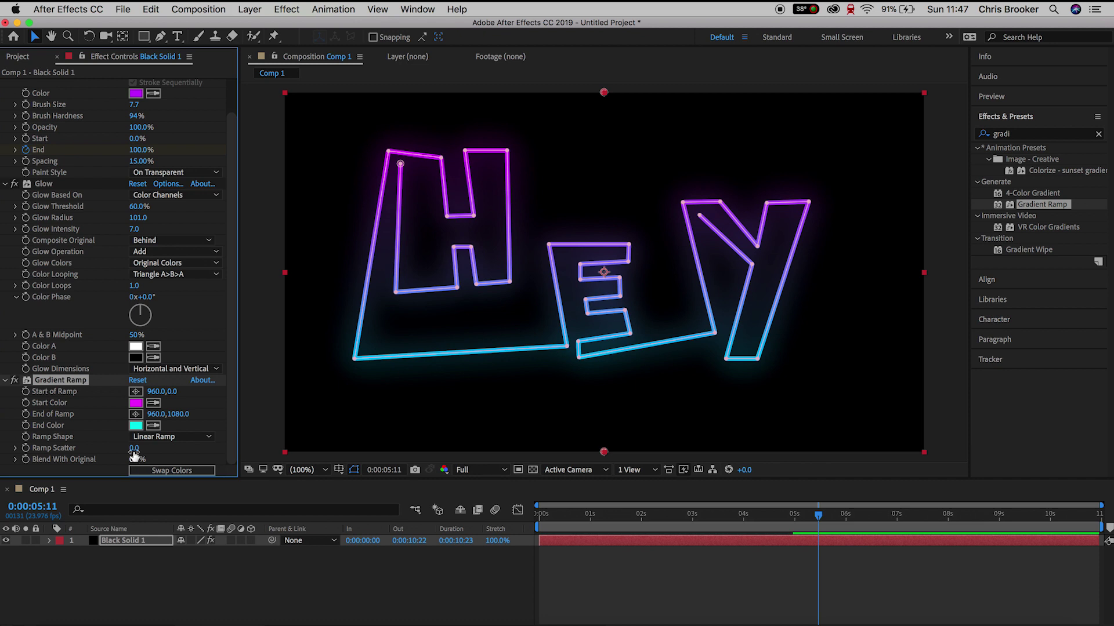
# Step: Set Ramp Scatter to 4.5, placing the ramp start on the H and end on the Y
pyautogui.moveTo(132, 449); pyautogui.dragTo(168, 450)
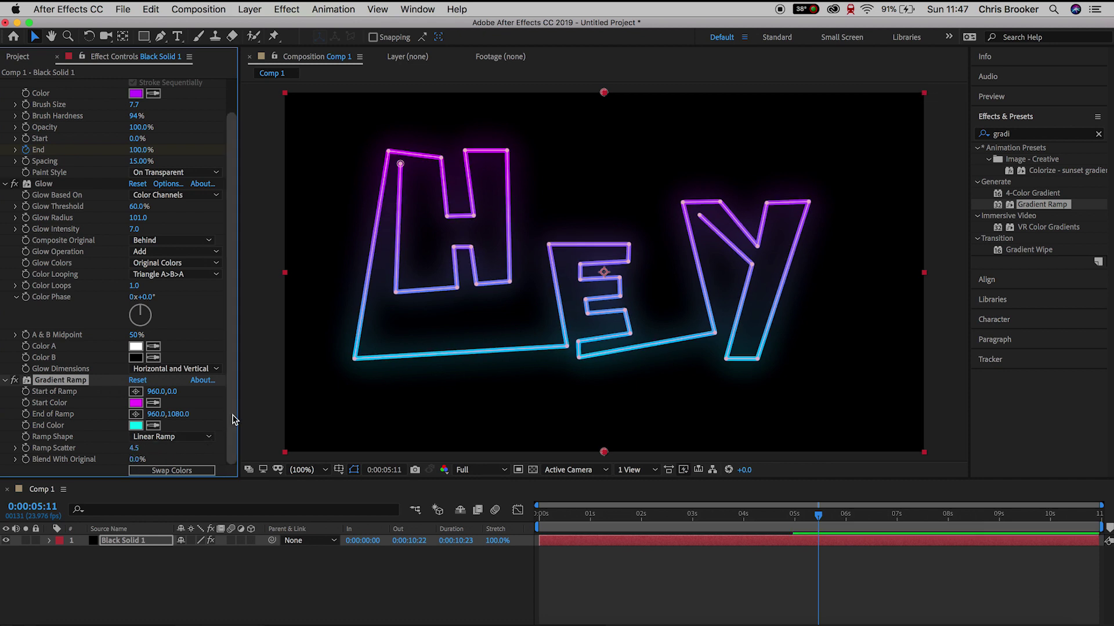
pyautogui.click(136, 391)
pyautogui.click(408, 242)
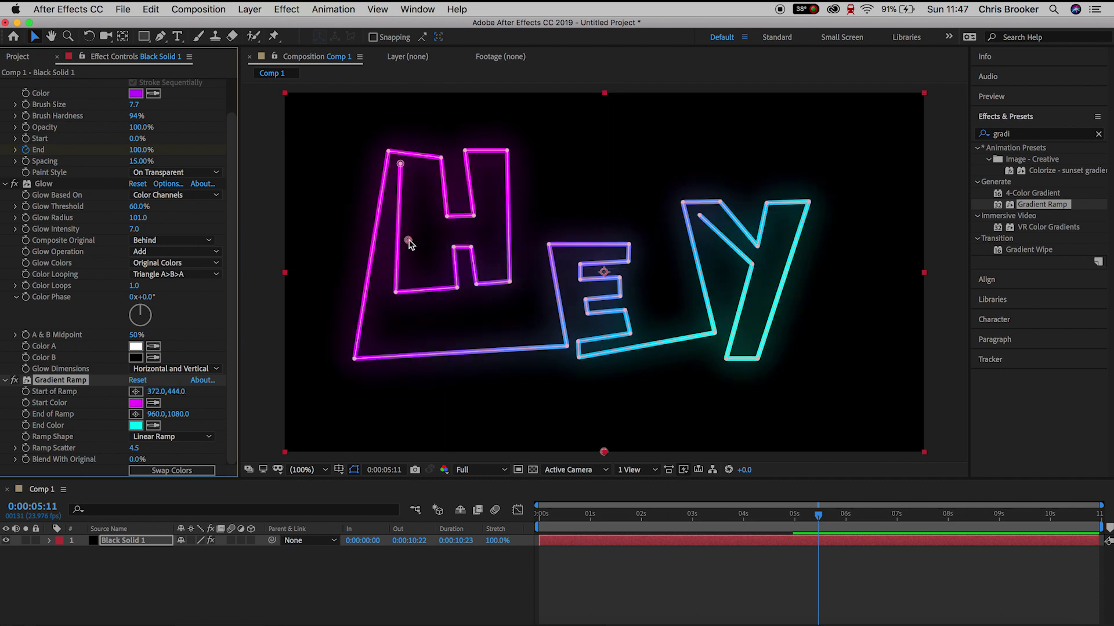
pyautogui.click(737, 269)
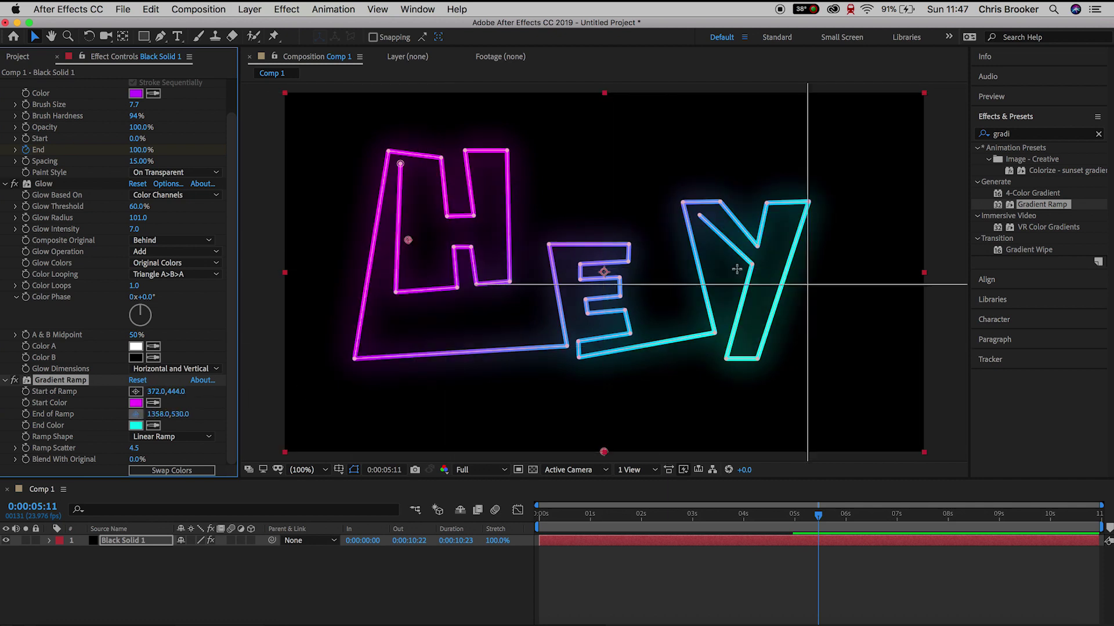
pyautogui.click(715, 592)
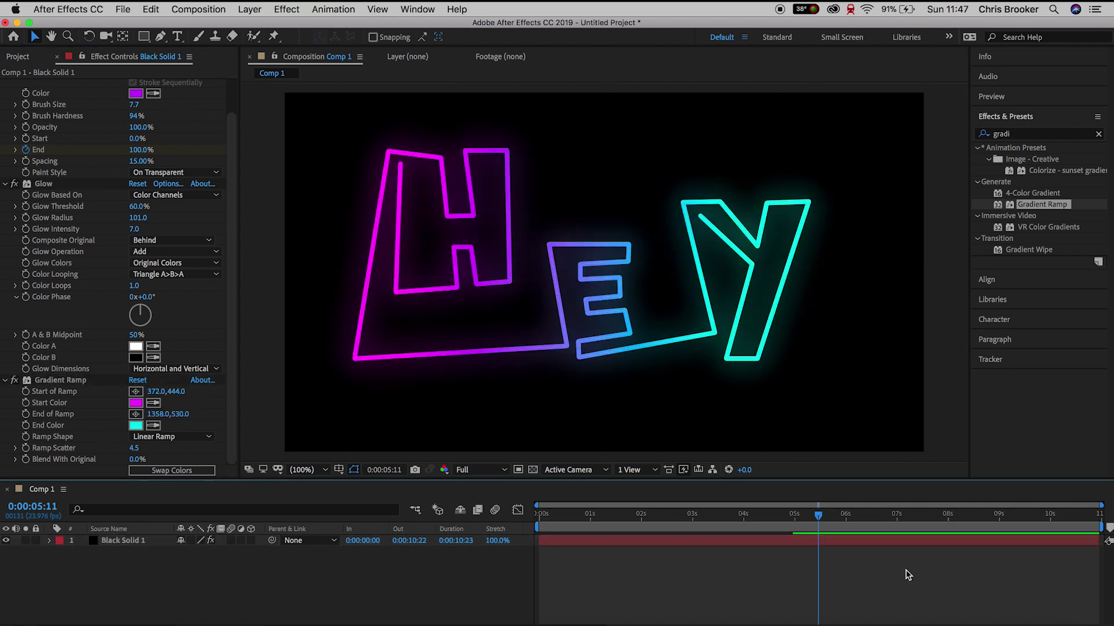
pyautogui.moveTo(721, 534)
pyautogui.mouseDown()
pyautogui.moveTo(596, 532)
pyautogui.moveTo(805, 524)
pyautogui.mouseUp()
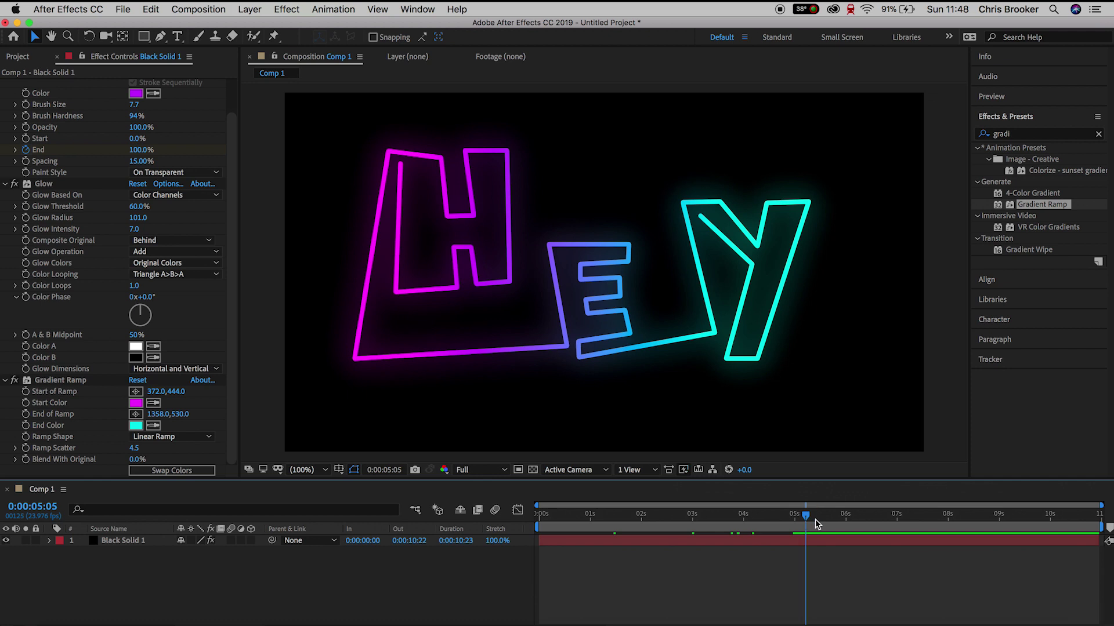
# Step: Drag mask vertices to move the Y's inner stroke end and raise the E's top-right corner
pyautogui.click(123, 541)
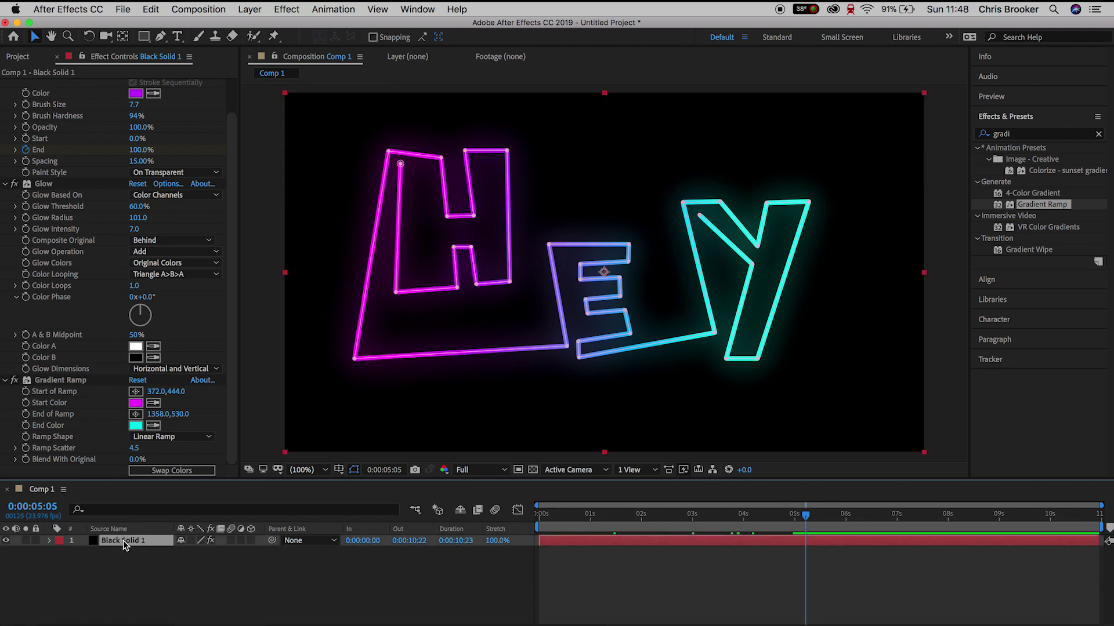
pyautogui.moveTo(700, 219)
pyautogui.mouseDown()
pyautogui.moveTo(725, 255)
pyautogui.moveTo(666, 423)
pyautogui.moveTo(800, 268)
pyautogui.moveTo(676, 163)
pyautogui.moveTo(525, 165)
pyautogui.moveTo(709, 231)
pyautogui.moveTo(717, 148)
pyautogui.moveTo(722, 207)
pyautogui.mouseUp()
pyautogui.moveTo(629, 245)
pyautogui.mouseDown()
pyautogui.moveTo(621, 209)
pyautogui.moveTo(627, 243)
pyautogui.mouseUp()
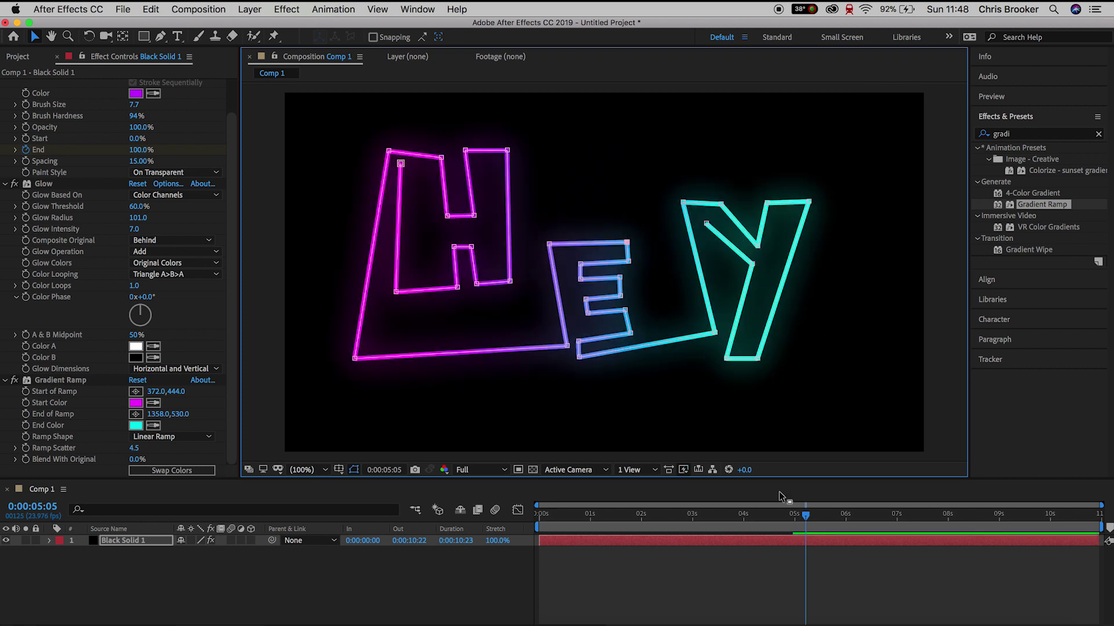
pyautogui.click(851, 569)
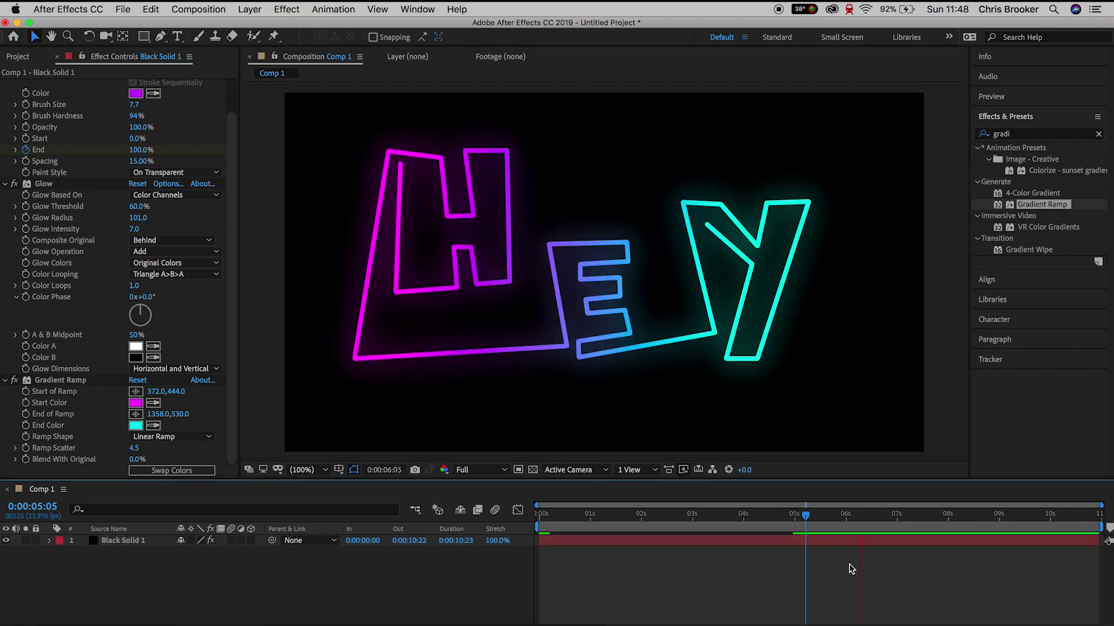